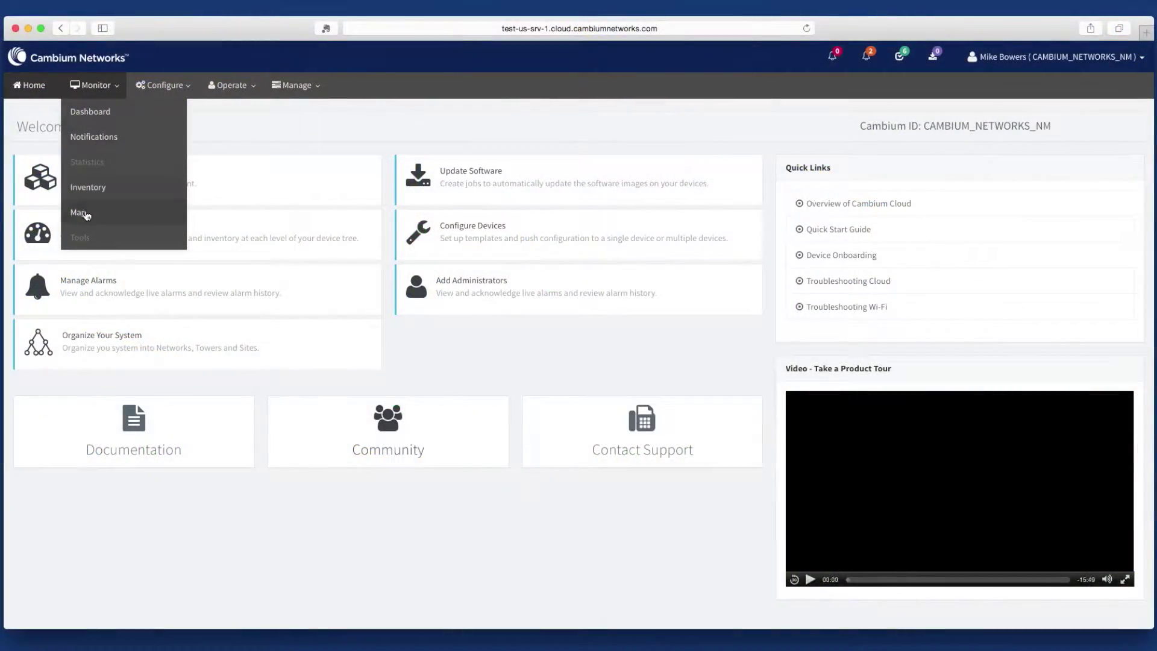
Step: Open the Map view from the Monitor menu
left_click(87, 220)
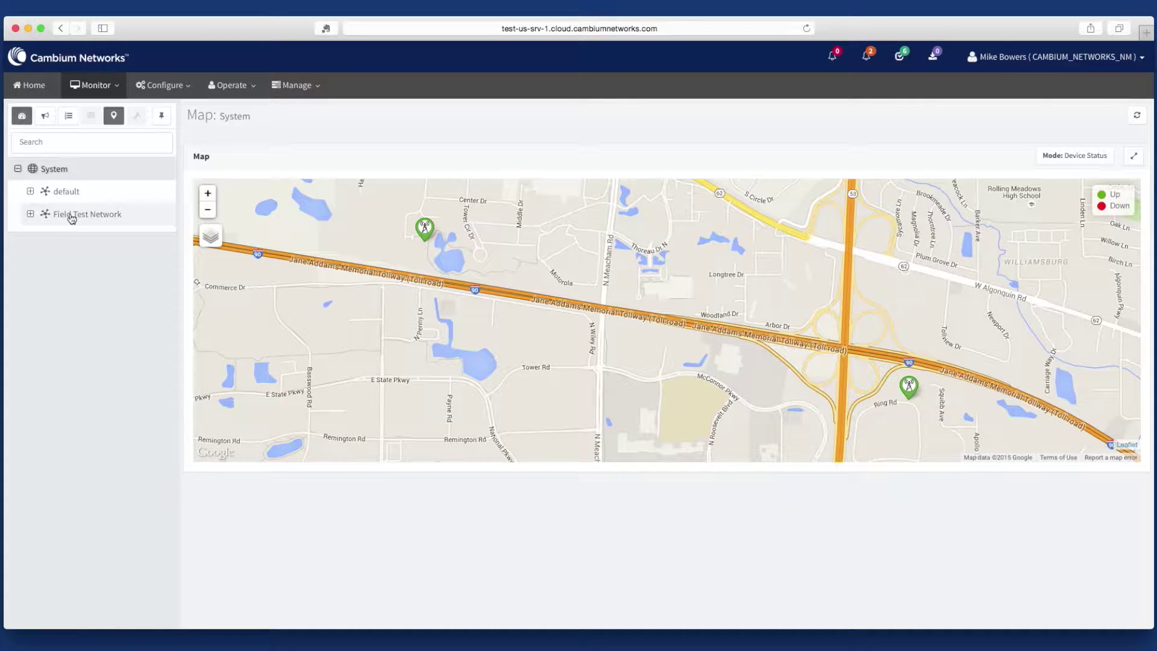
Step: Drill through Field Test Network, Cambium Networks and Rolling Meadows City East to a Cambium-Device
left_click(71, 218)
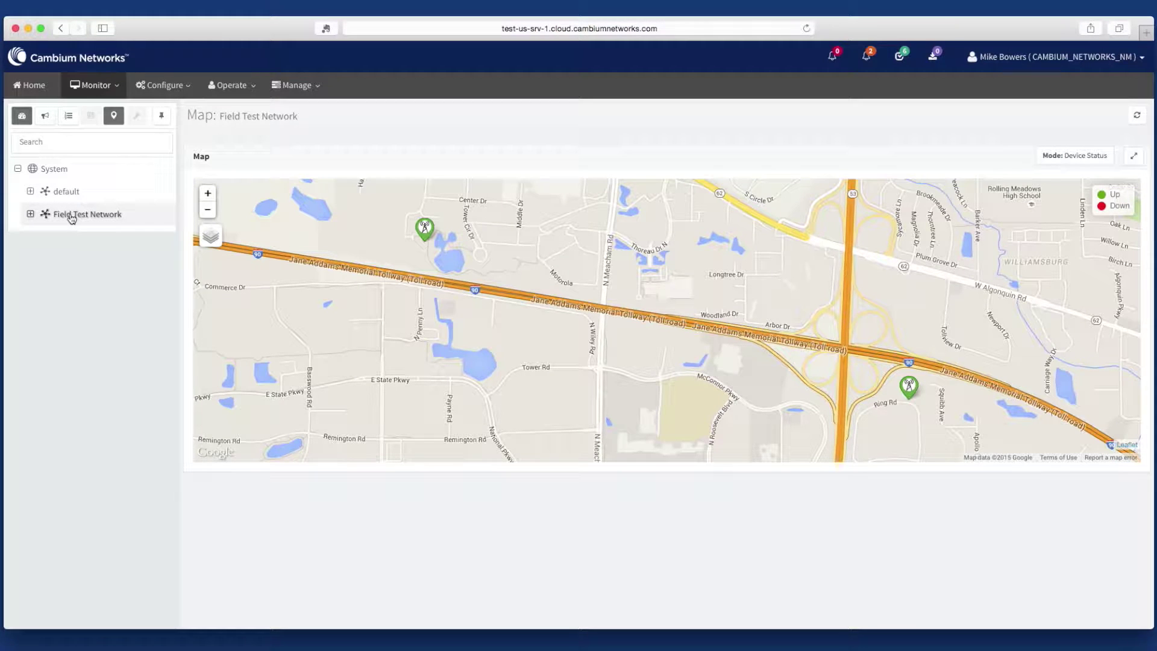
left_click(30, 213)
left_click(98, 240)
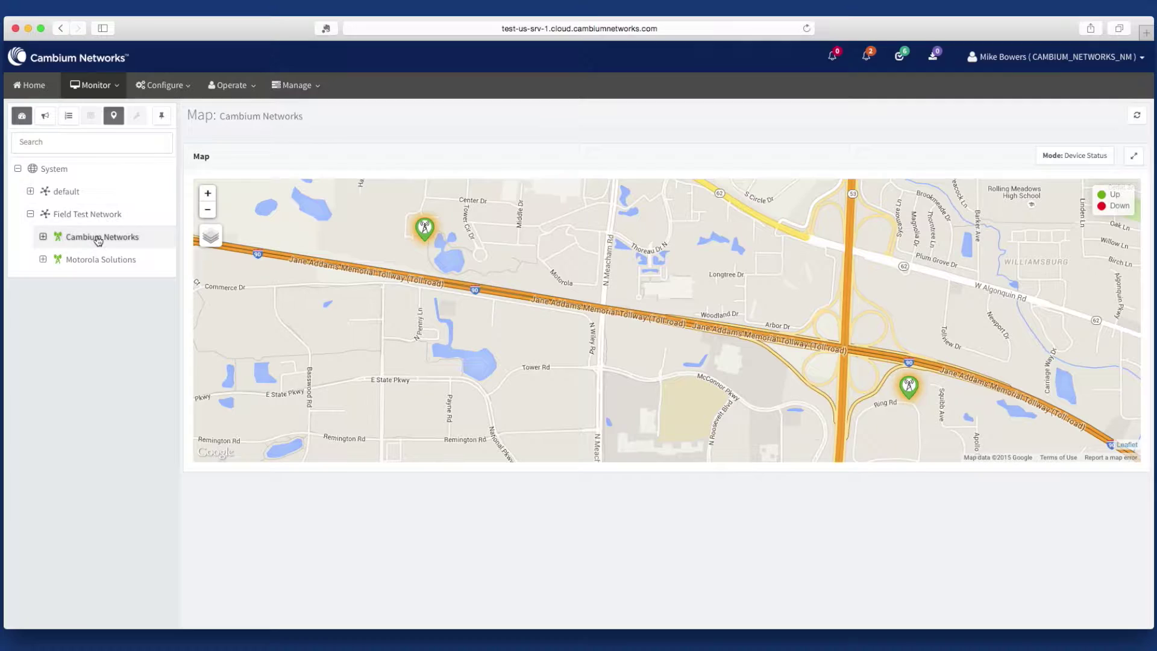
left_click(43, 240)
left_click(57, 261)
left_click(54, 259)
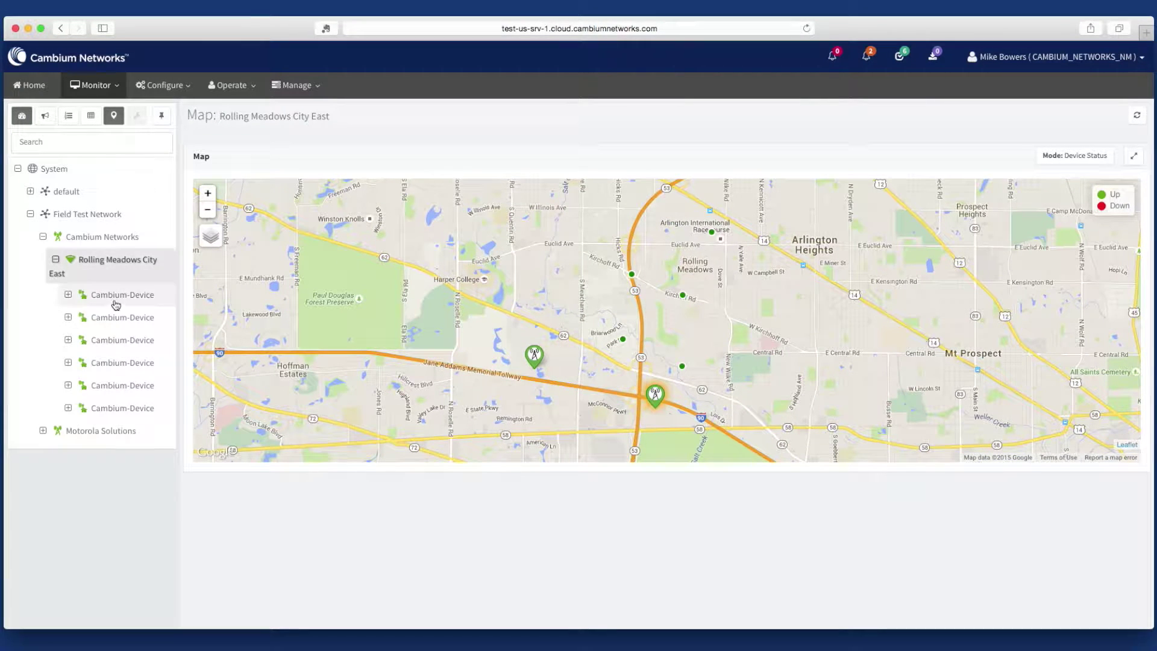
left_click(121, 299)
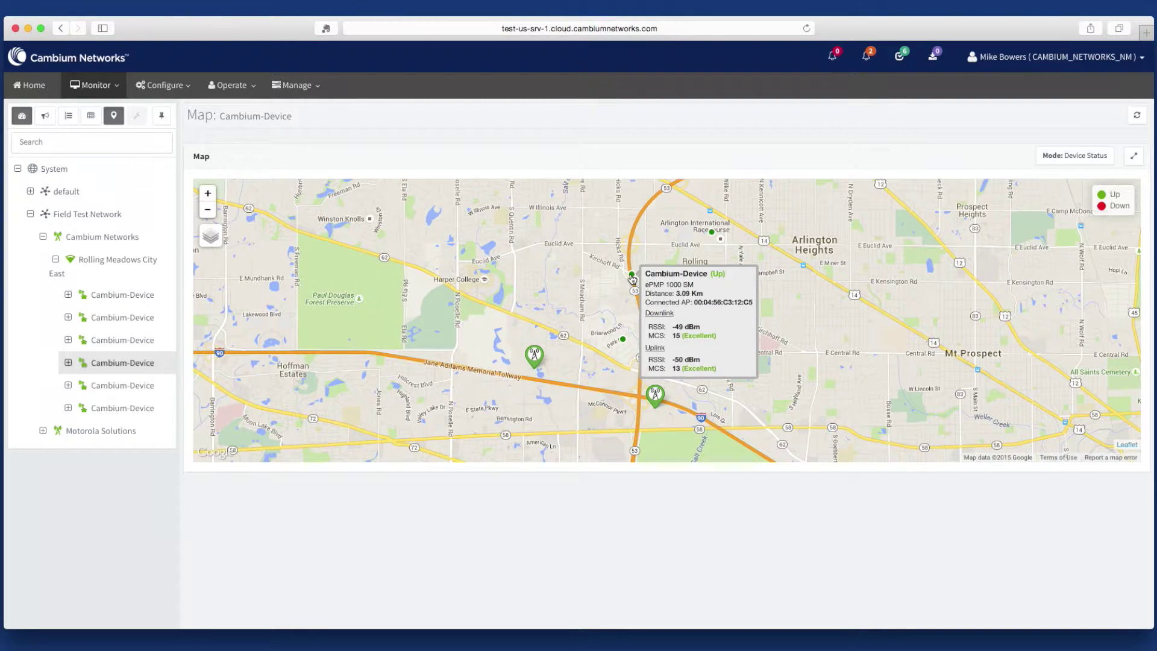
mouse_move(711, 232)
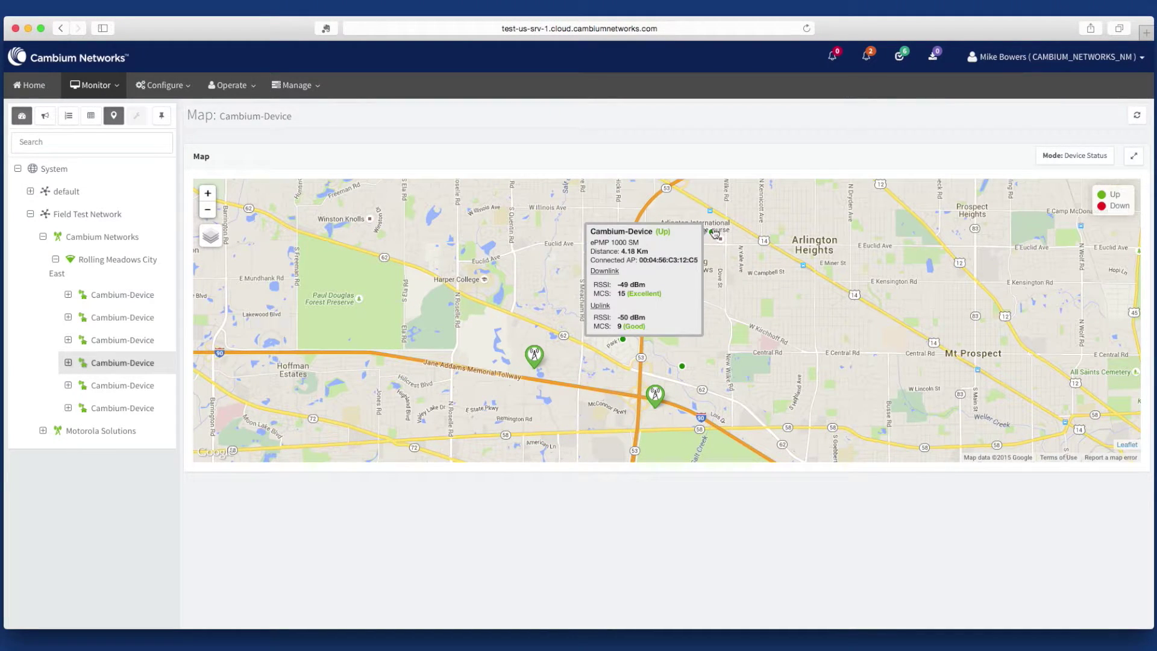
Step: Open the Map Modes panel from the 'Mode: Device Status' button
left_click(1071, 163)
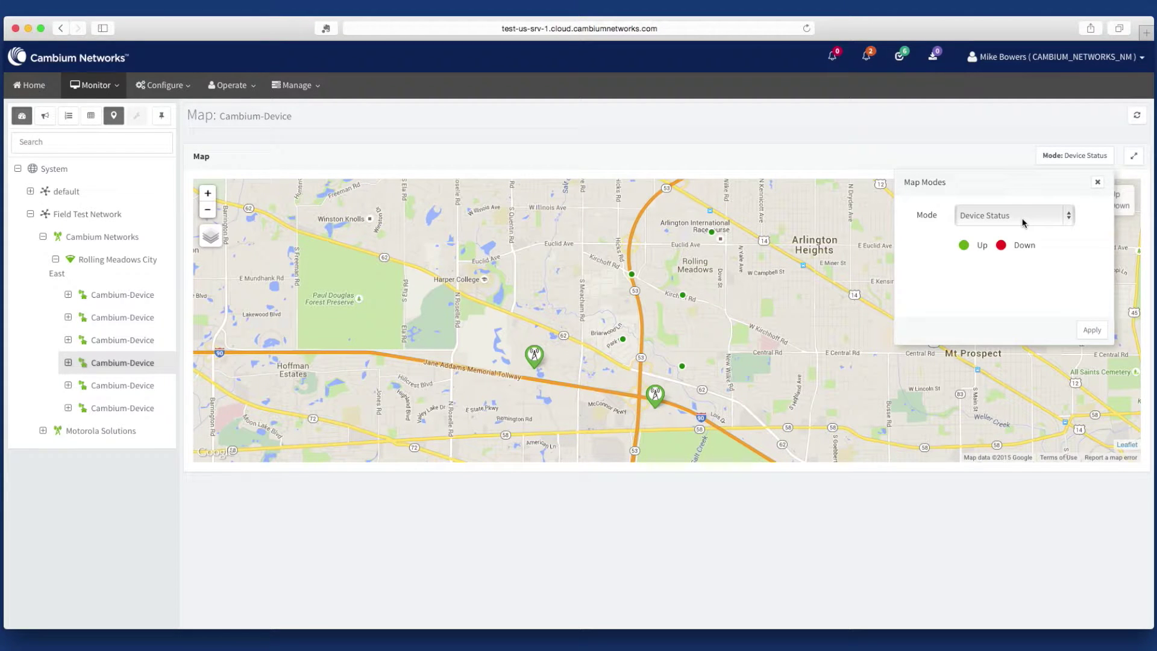
Step: Reopen Map Modes and apply the Alarm Status mode
left_click(1092, 330)
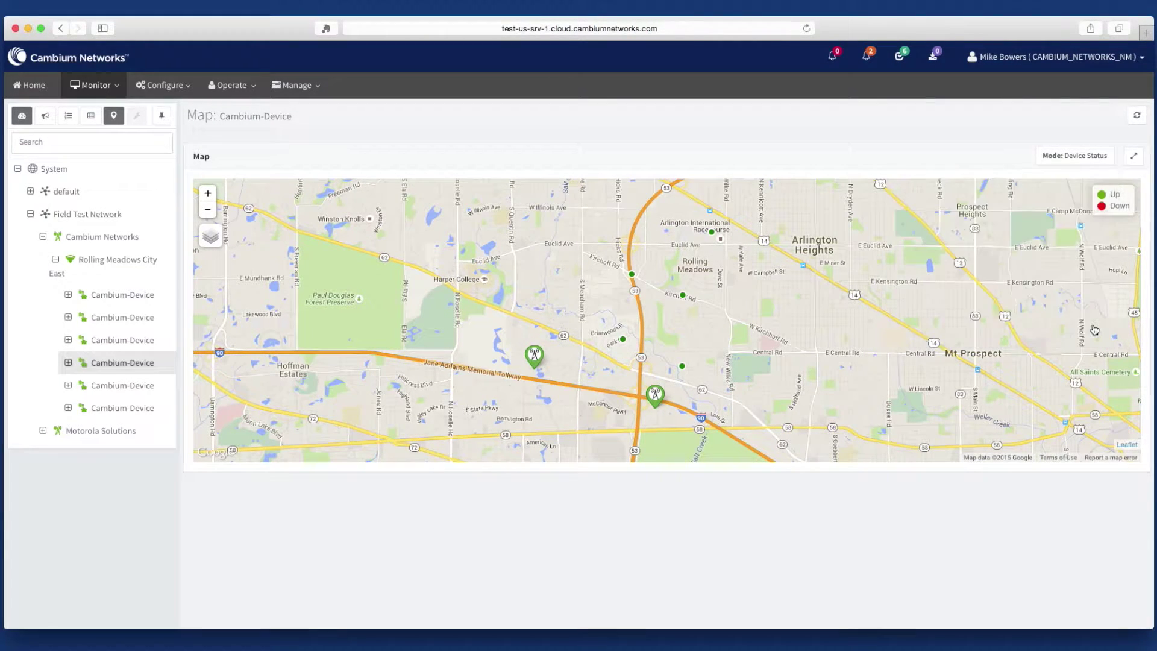
left_click(1085, 156)
left_click(1022, 215)
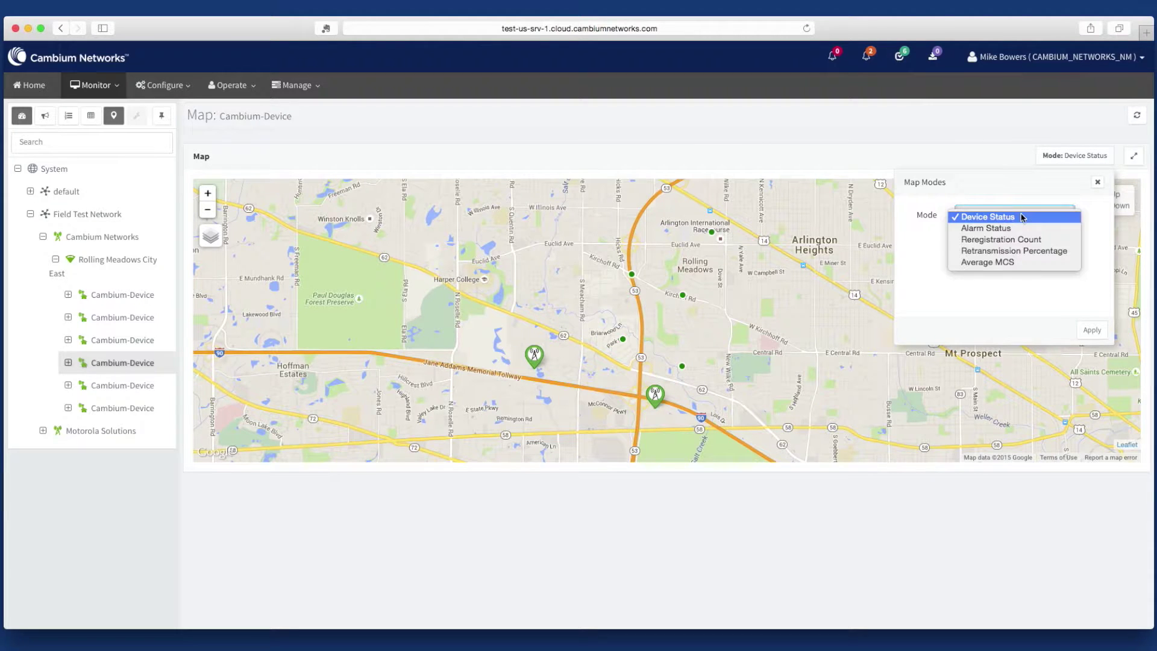
left_click(1013, 231)
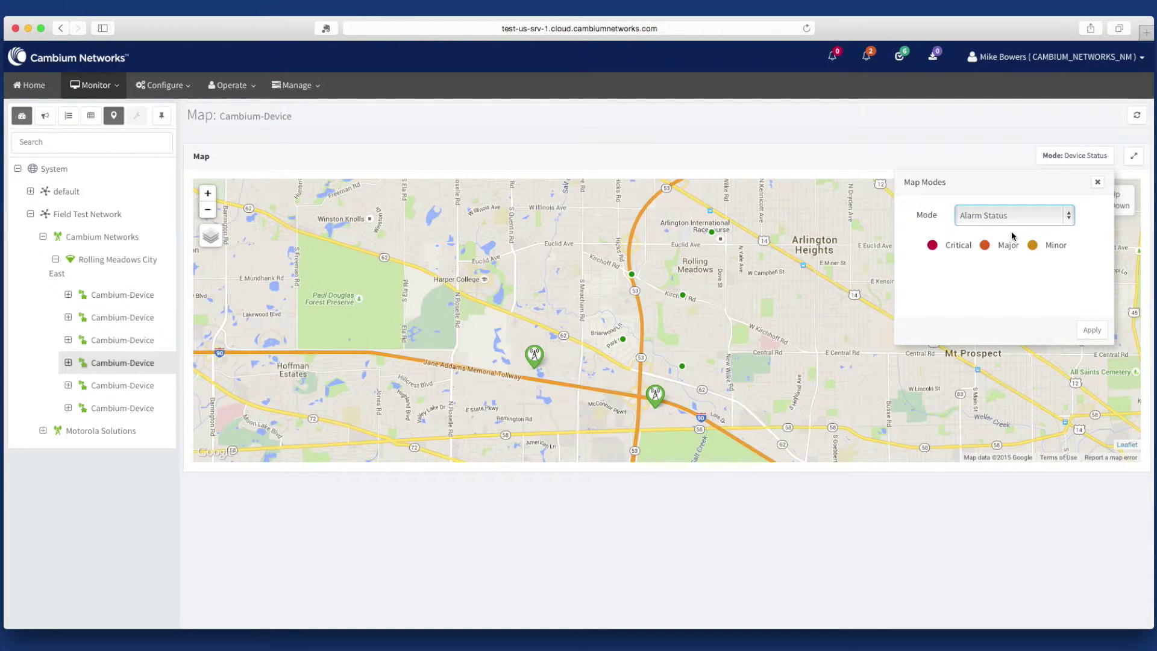
left_click(1091, 330)
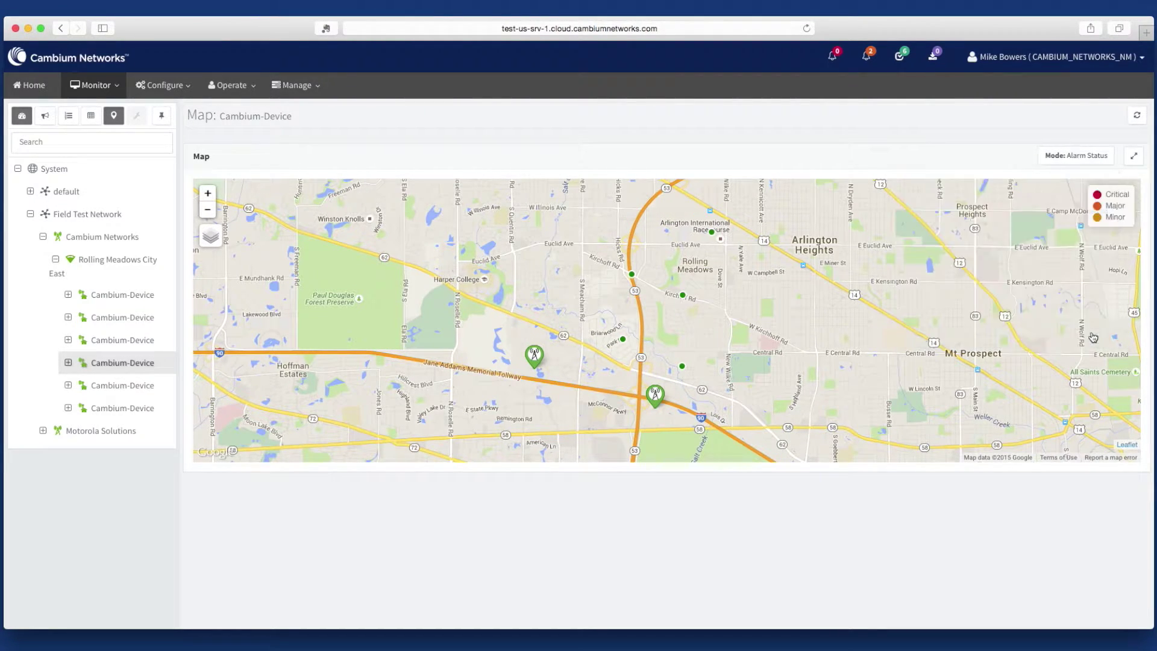
Step: Apply Reregistration Count mode with the range maximum lowered to 5
left_click(1085, 155)
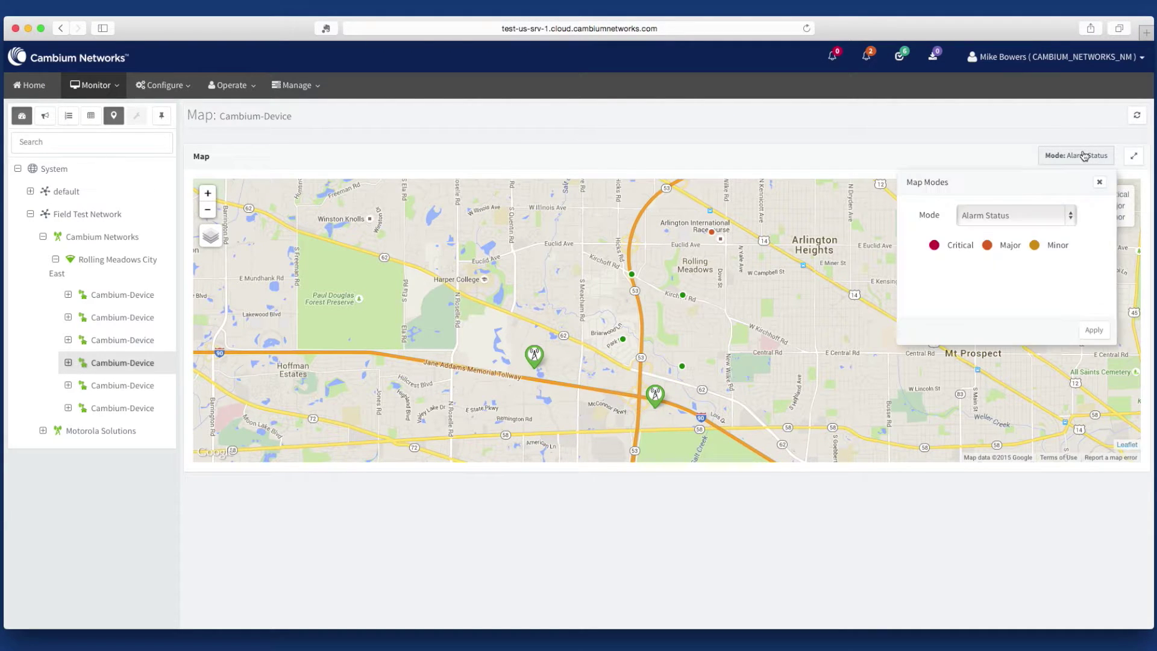
left_click(1027, 217)
left_click(1021, 217)
mouse_move(1092, 259)
left_mouse_down()
mouse_move(1011, 260)
mouse_move(1058, 259)
left_mouse_up()
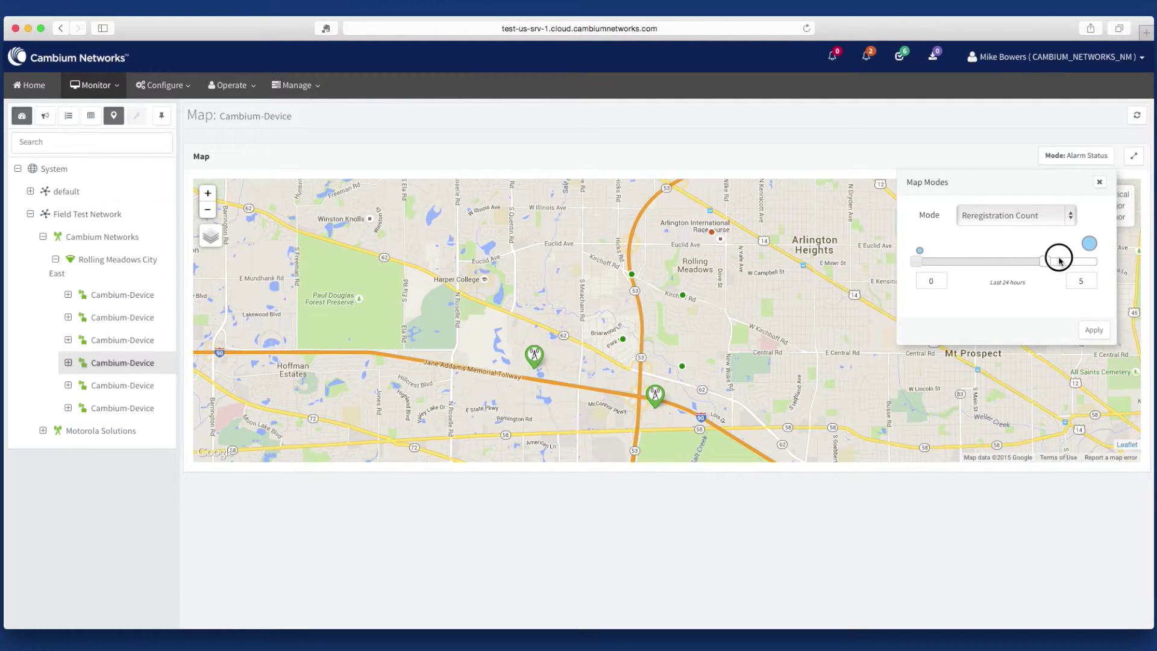
left_click(1093, 330)
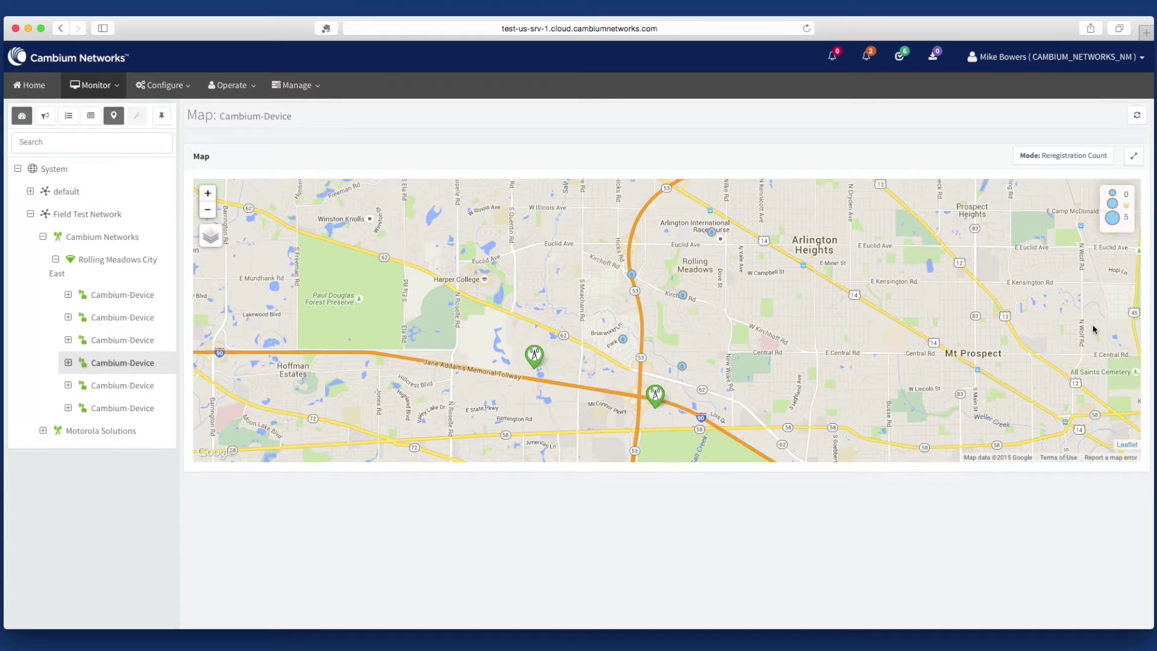
Step: Apply downlink Retransmission Percentage scaled 0–2.5%, then reopen the Map Modes mode list
left_click(1062, 156)
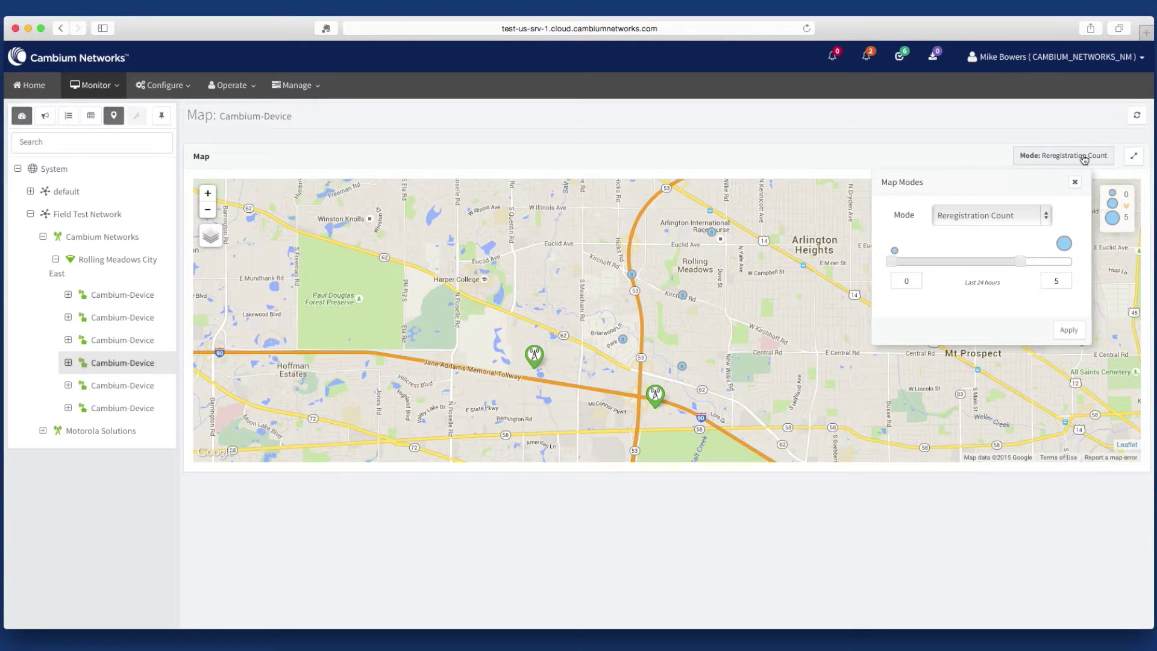
left_click(1022, 218)
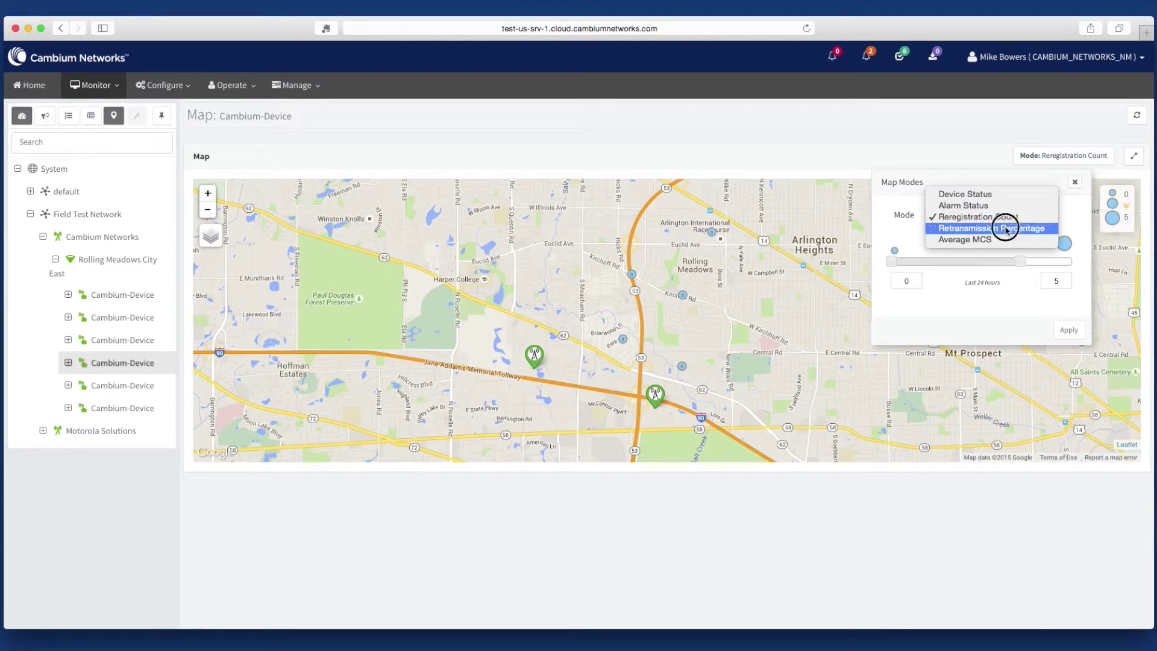
left_click(1005, 228)
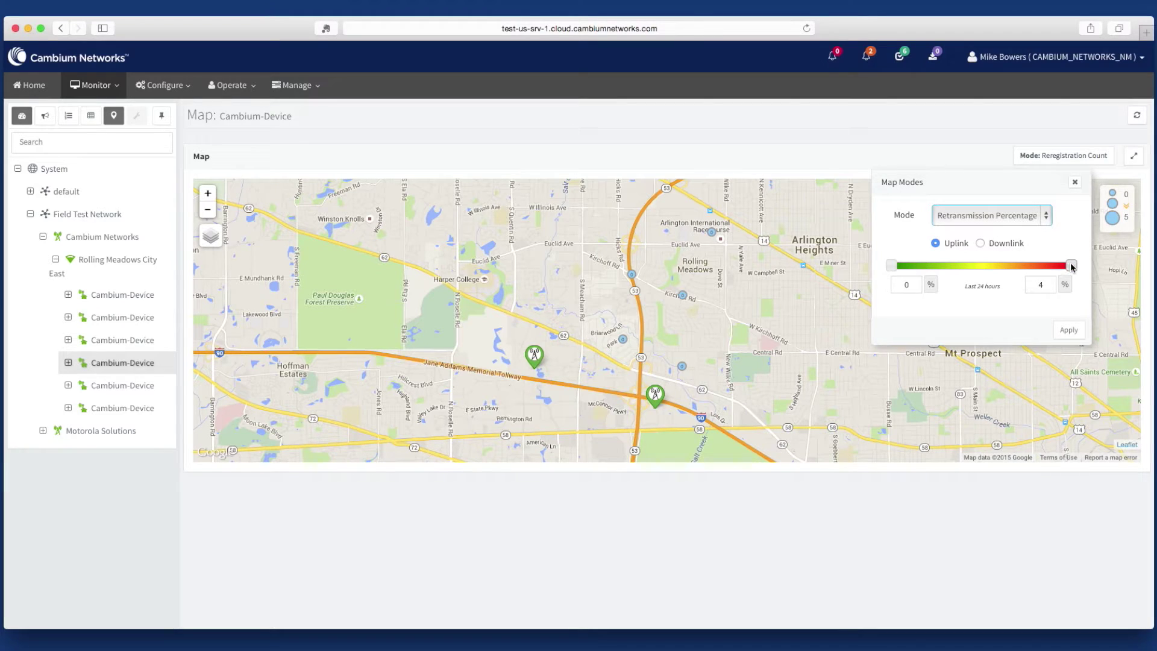
left_click_drag(1071, 266, 997, 264)
left_click(980, 243)
left_click(1069, 331)
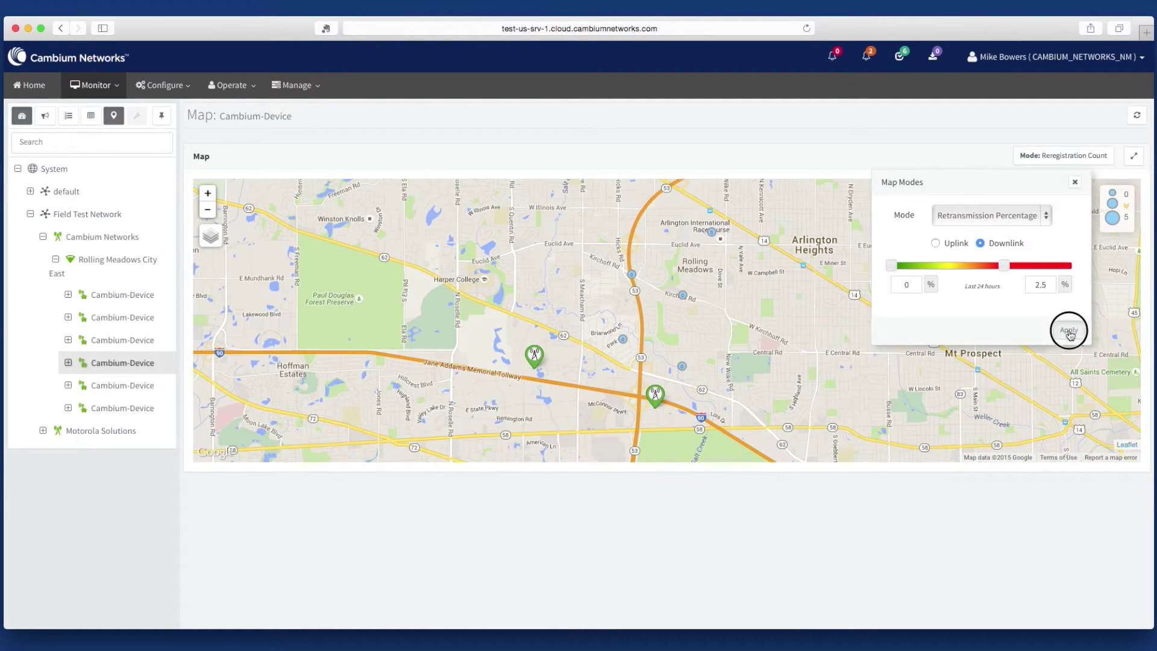
left_click(1078, 156)
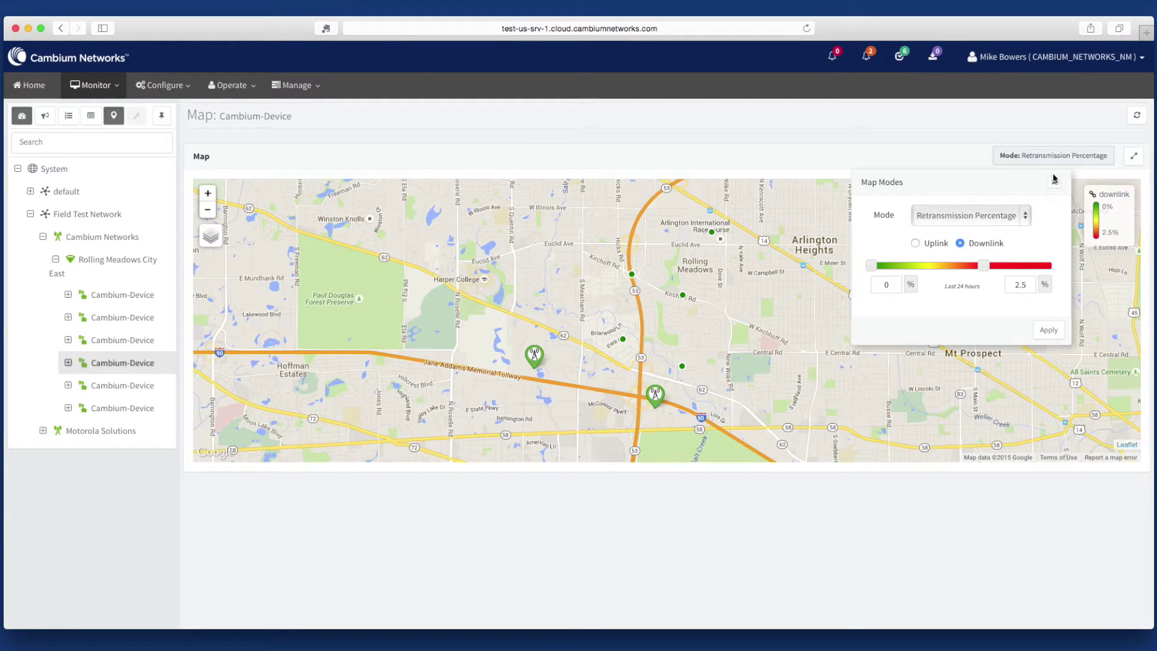
left_click(989, 217)
Step: Select Average MCS in the Mode dropdown
left_click(977, 233)
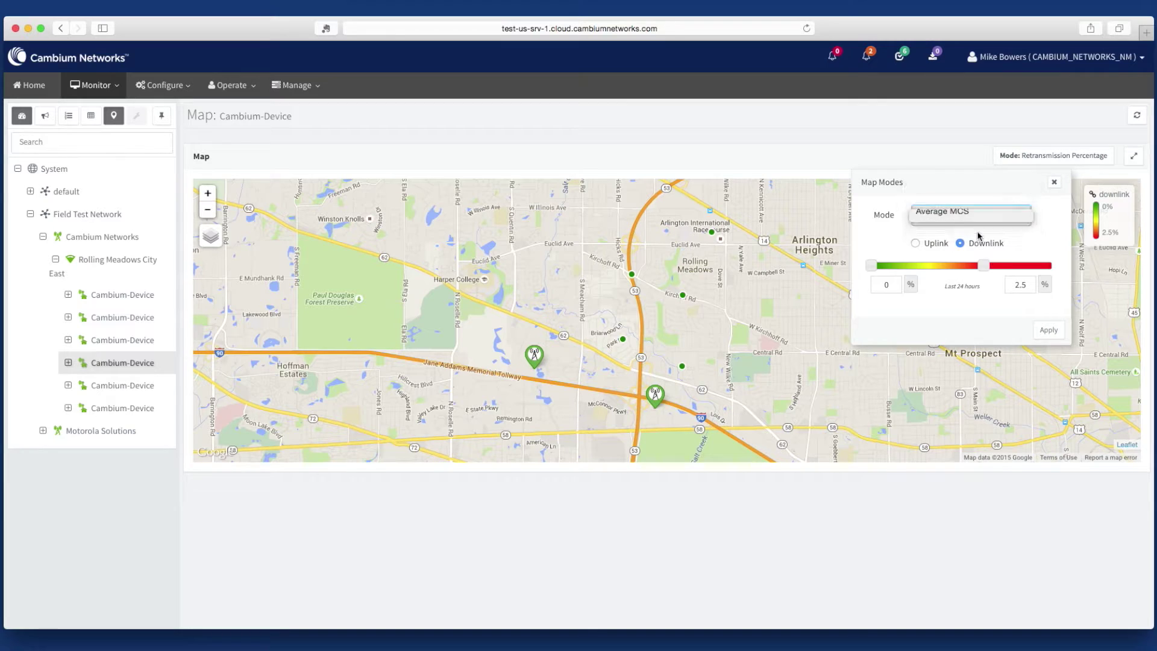